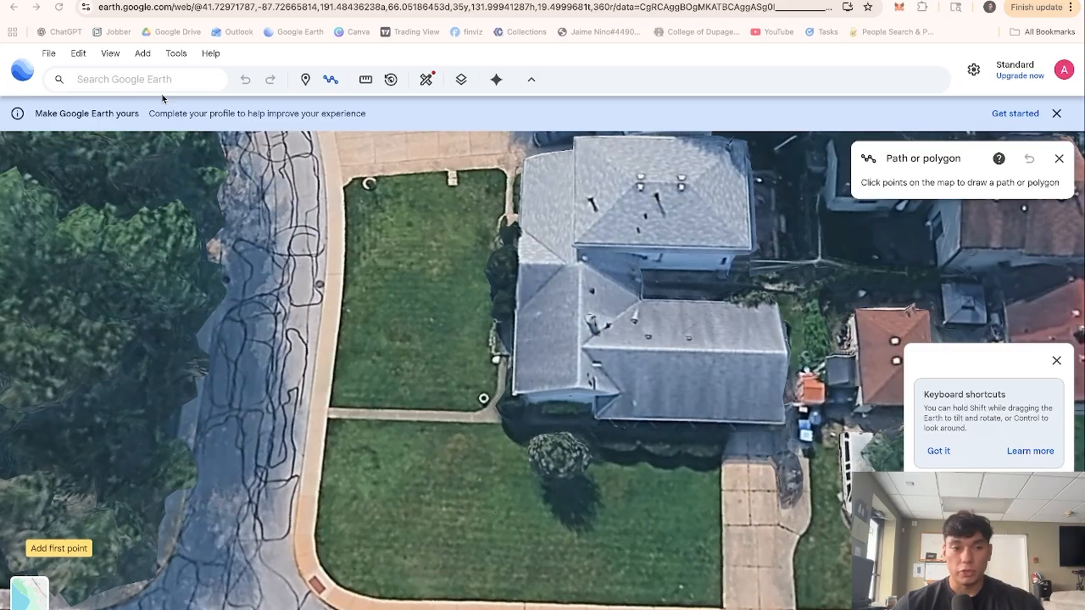
Step: Measure the part of the side lawn nearest the walkway by drawing a closed polygon between the sidewalk and the house
{"action": "left_click", "coordinate": [330, 81]}
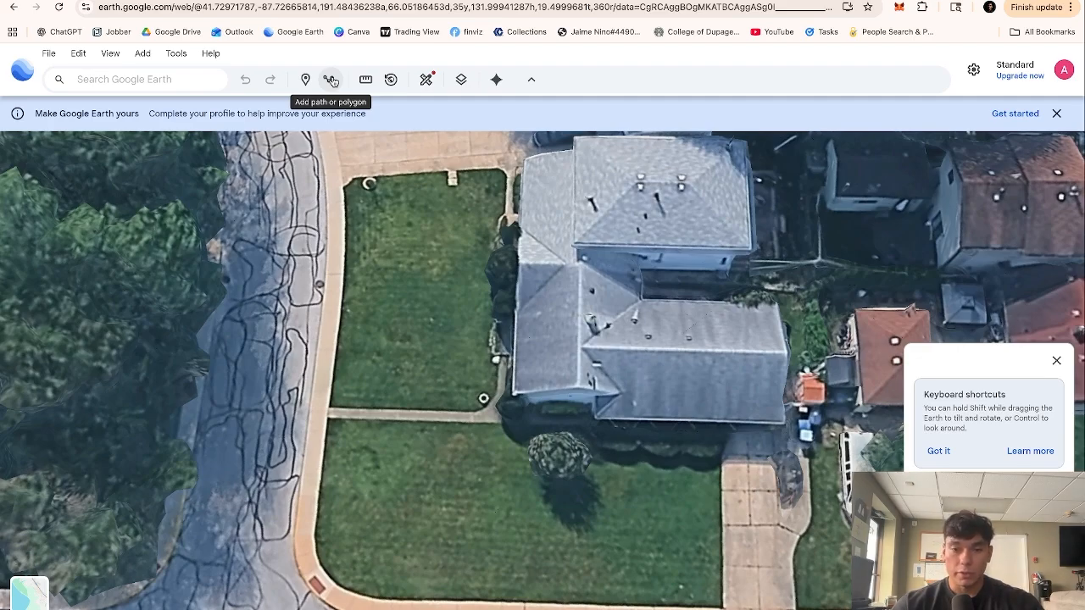
{"action": "left_click", "coordinate": [332, 80]}
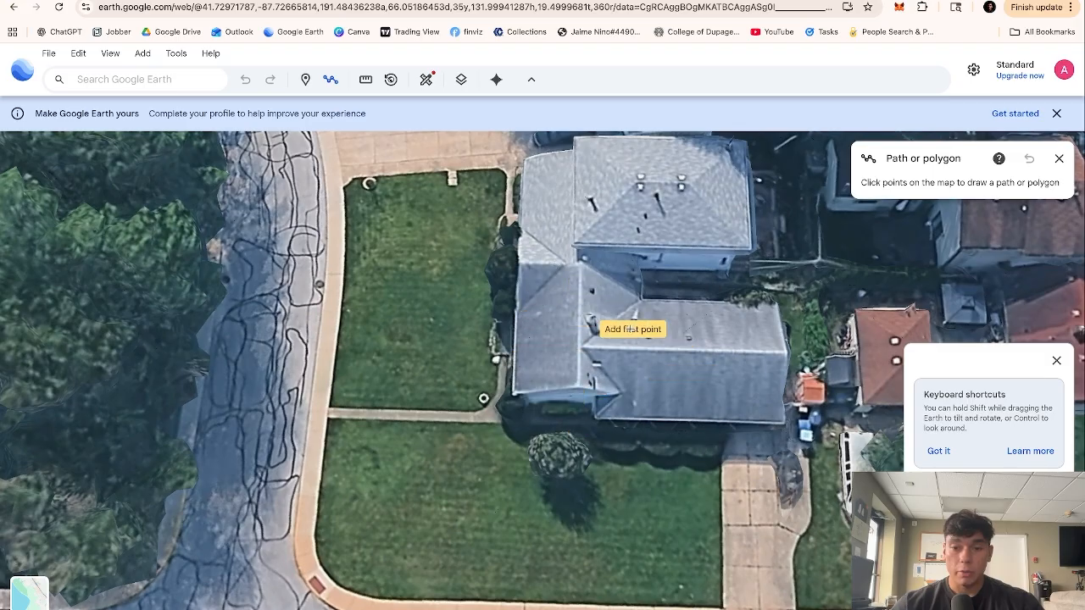
{"action": "left_click", "coordinate": [345, 277]}
{"action": "left_click", "coordinate": [501, 275]}
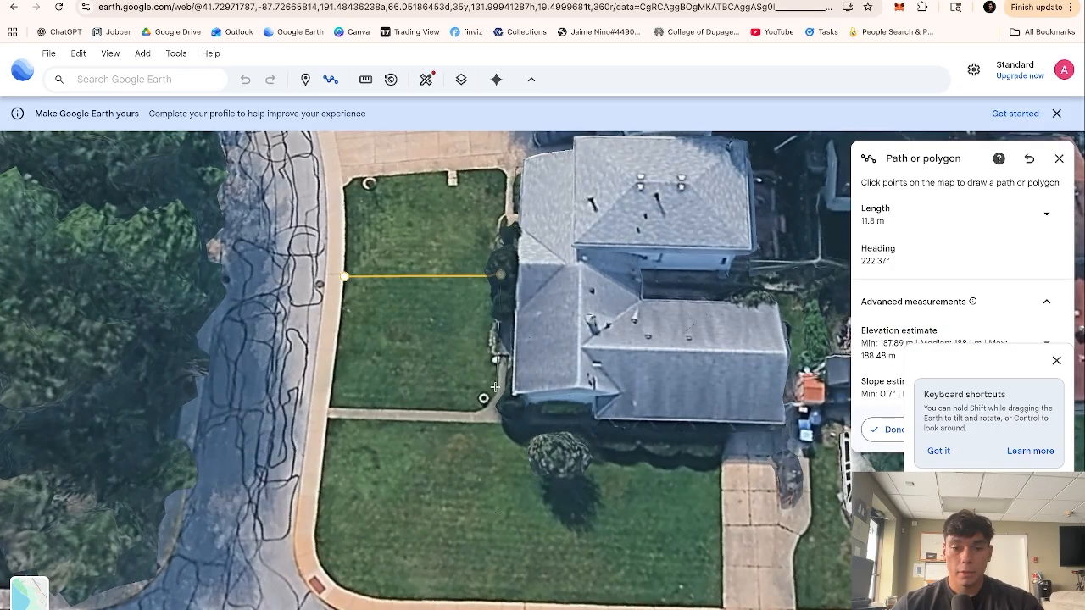
{"action": "left_click", "coordinate": [497, 391]}
{"action": "left_click", "coordinate": [474, 412]}
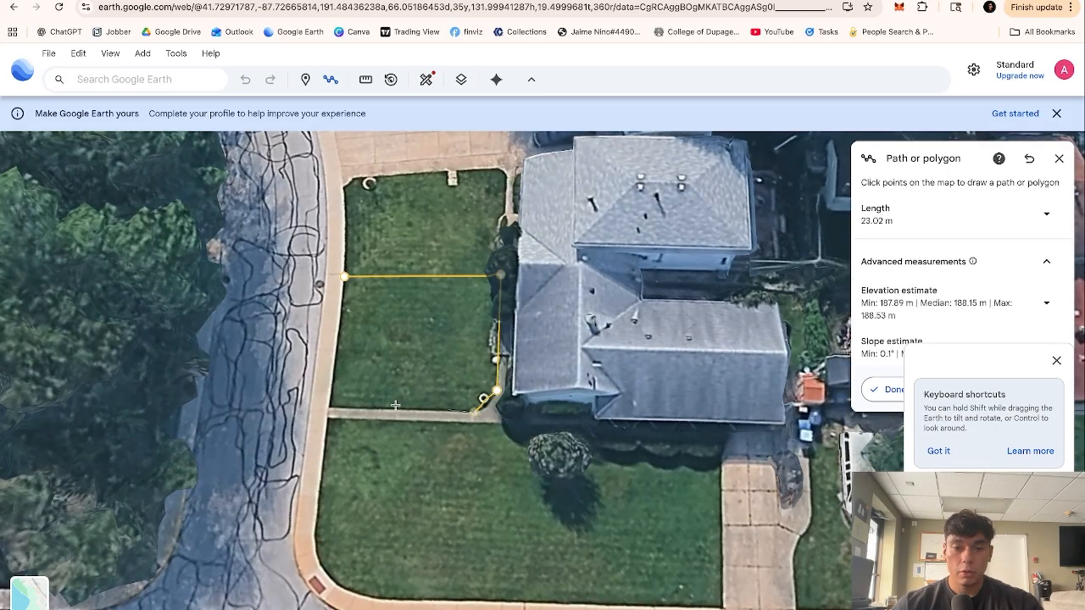
{"action": "left_click", "coordinate": [327, 407]}
{"action": "left_click", "coordinate": [344, 277]}
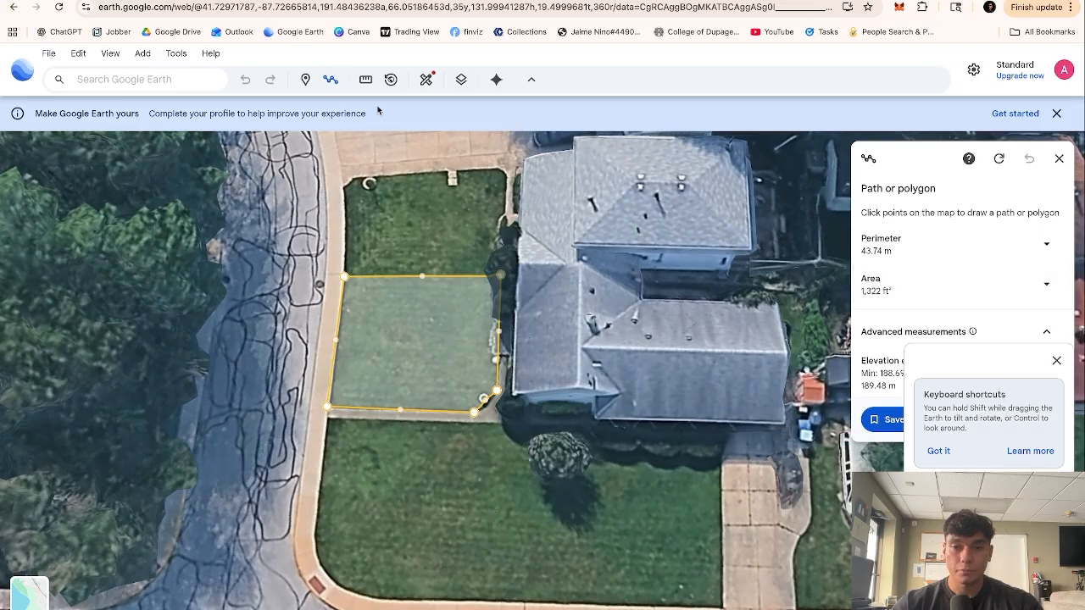
Step: Replace the side lawn polygon with one around the corner front lawn, following the walkway, driveway edge and curved sidewalk, to measure its area
{"action": "left_click", "coordinate": [999, 160]}
{"action": "left_click_drag", "start_coordinate": [609, 480], "coordinate": [576, 301]}
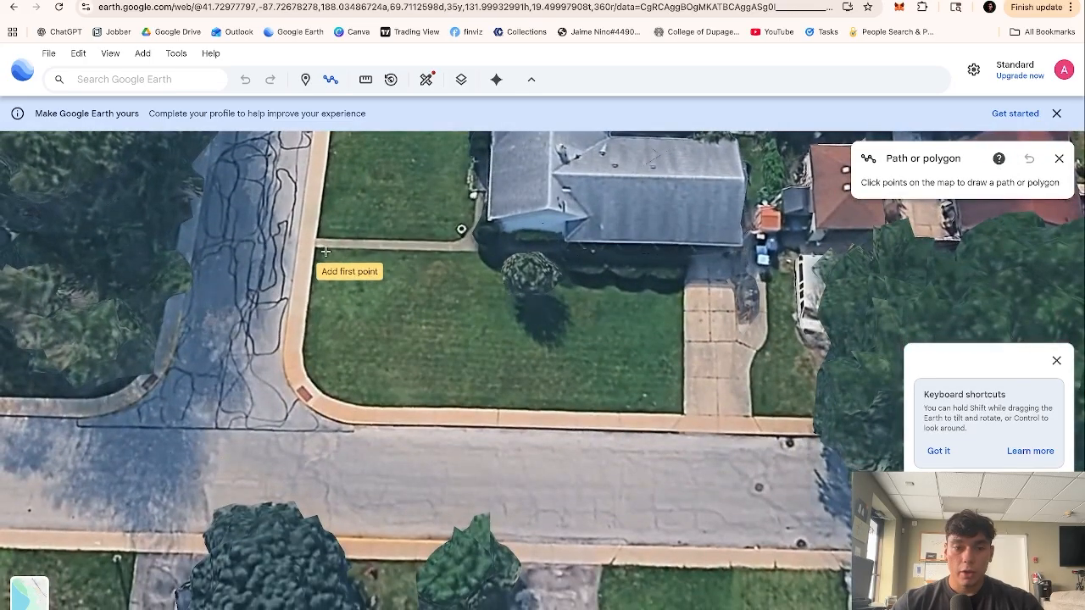
{"action": "scroll", "coordinate": [322, 254], "scroll_direction": "up", "scroll_amount": 4}
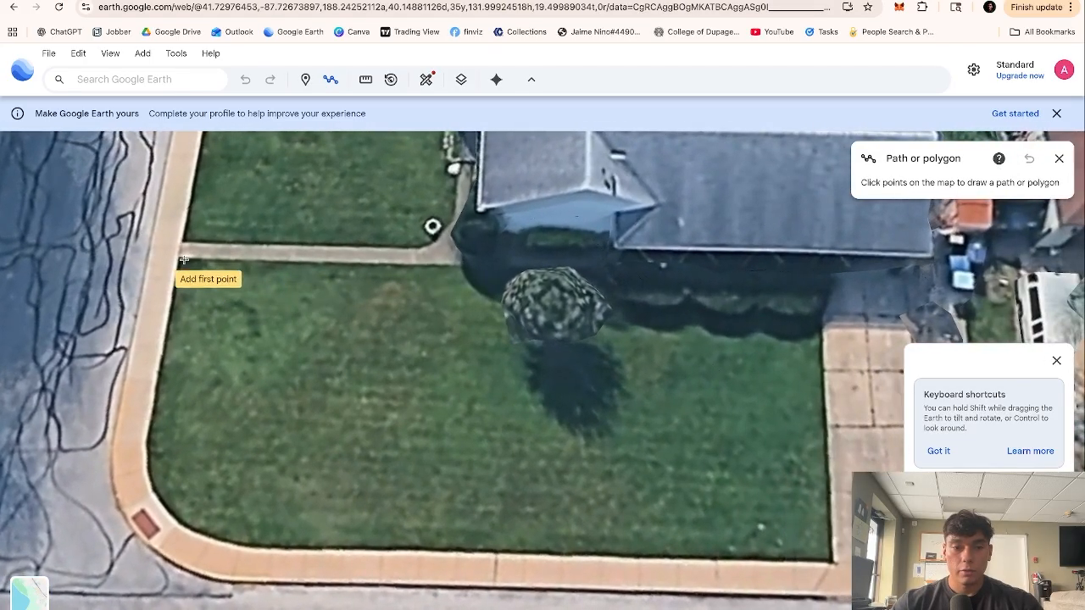
{"action": "left_click", "coordinate": [179, 255]}
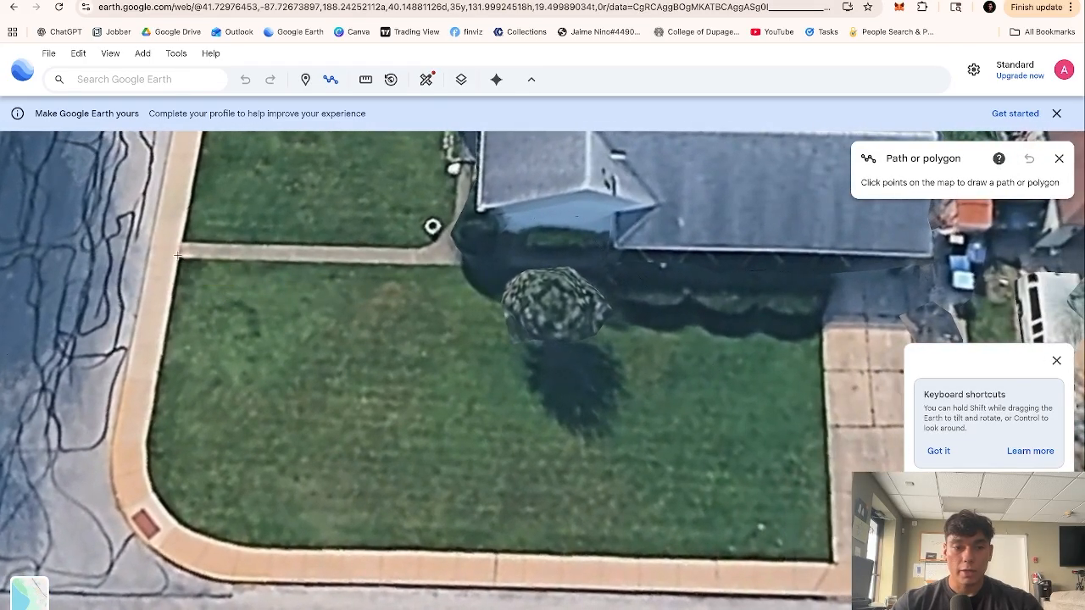
{"action": "left_click", "coordinate": [821, 276]}
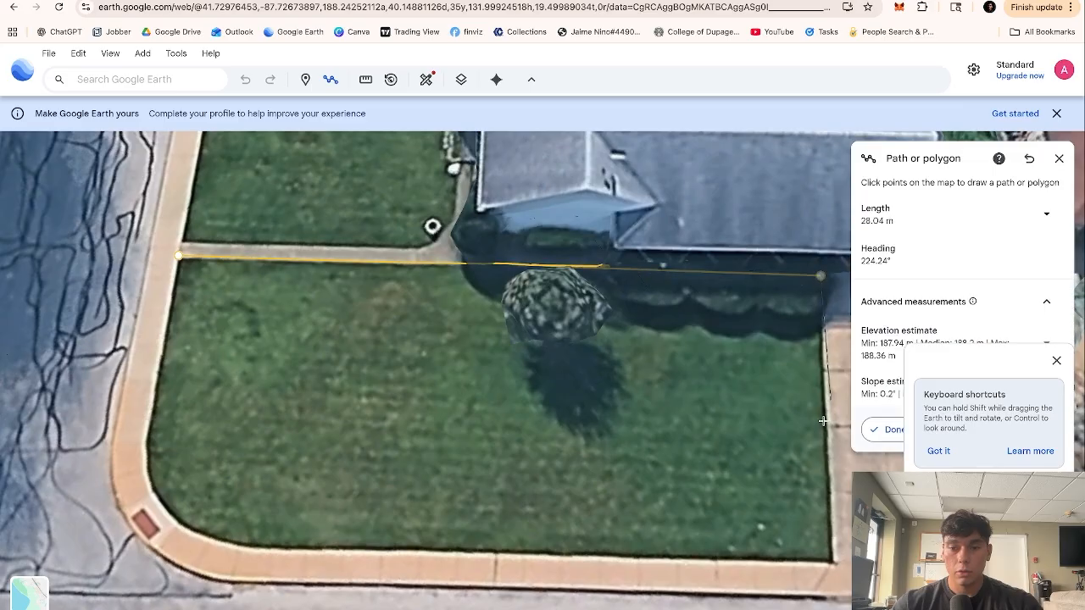
{"action": "left_click", "coordinate": [830, 561]}
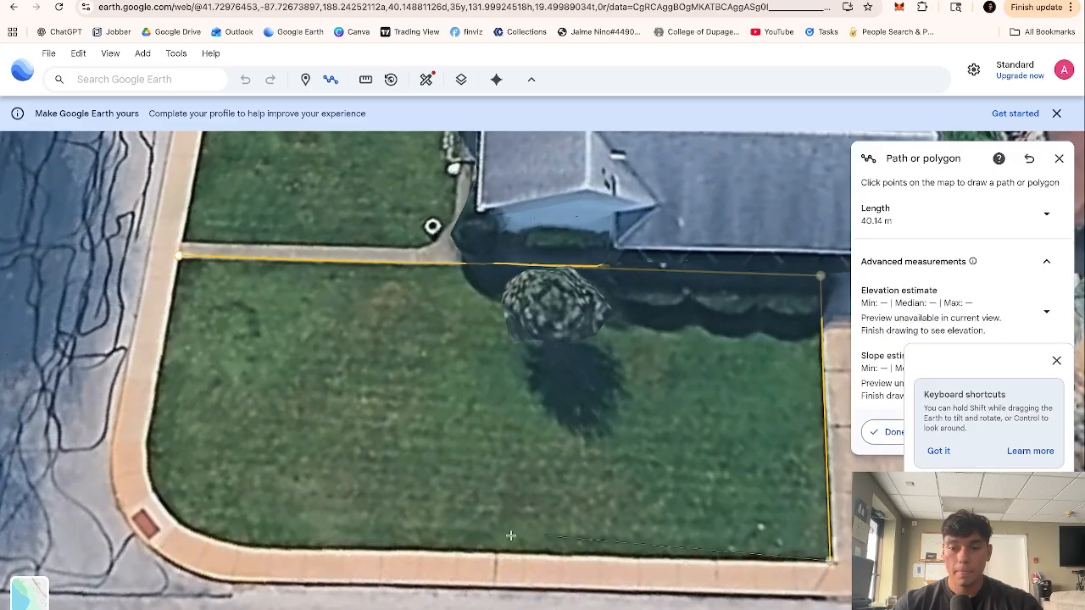
{"action": "left_click", "coordinate": [248, 549]}
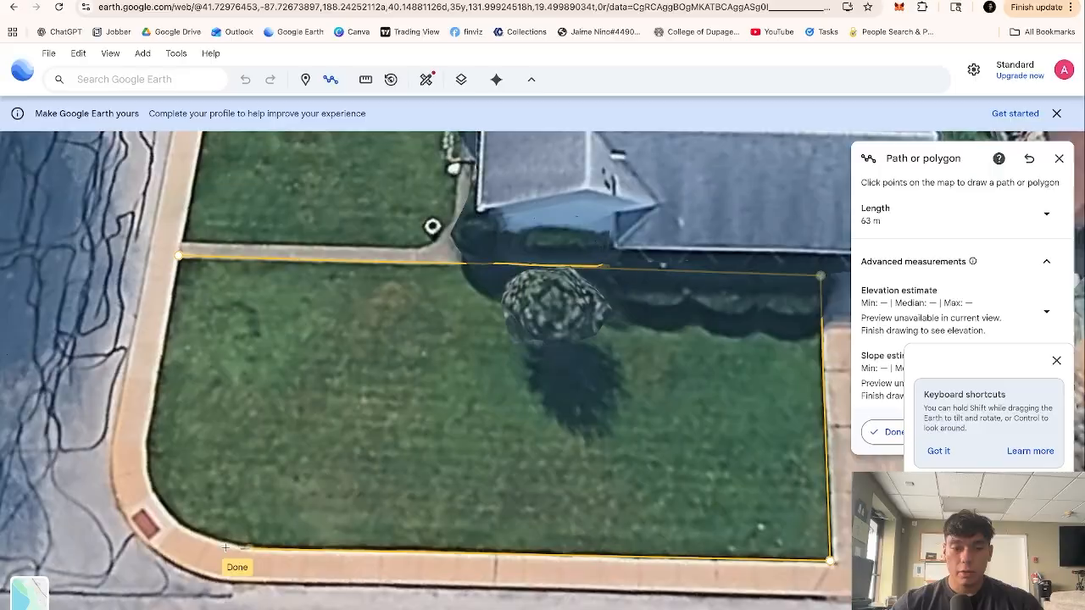
{"action": "left_click", "coordinate": [174, 520]}
{"action": "left_click", "coordinate": [147, 480]}
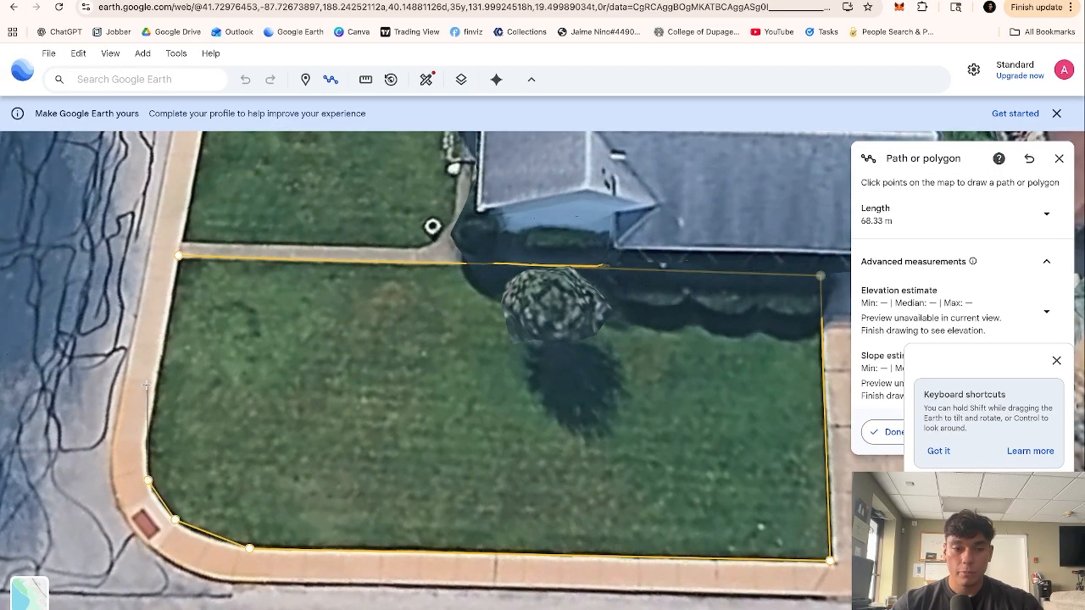
{"action": "left_click", "coordinate": [143, 441]}
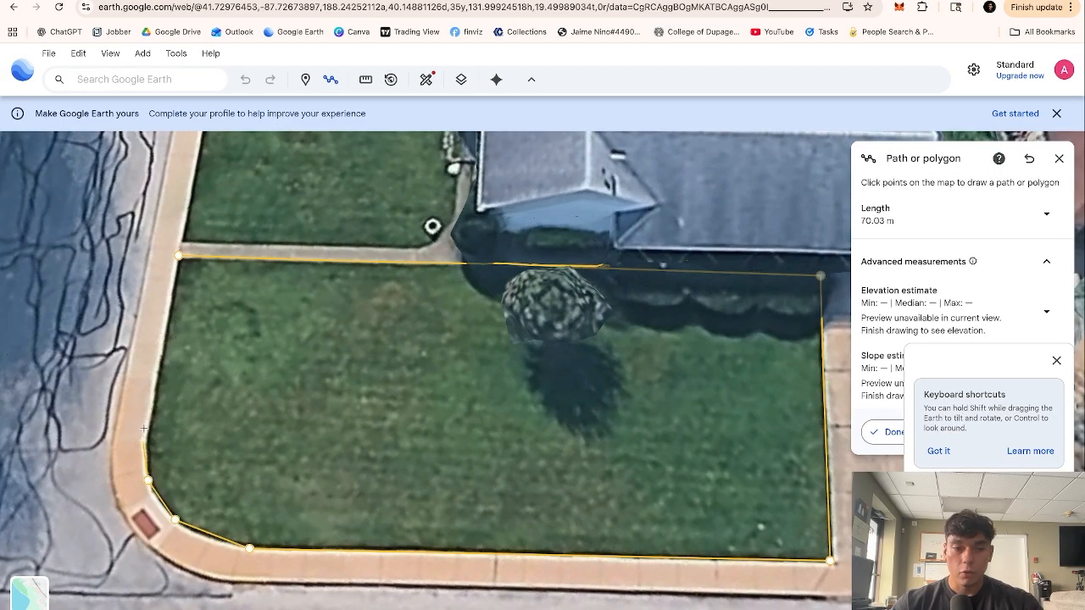
{"action": "left_click", "coordinate": [178, 256]}
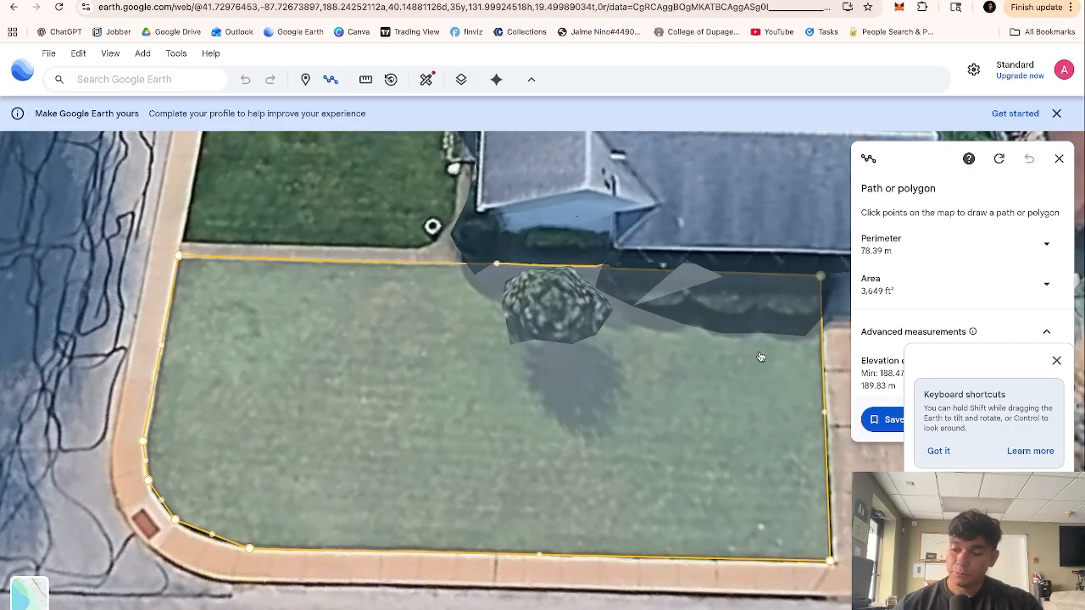
Step: Clear the front lawn polygon and measure the narrow grass strip between the driveway and the large tree with a new closed polygon
{"action": "scroll", "coordinate": [761, 357], "scroll_direction": "down", "scroll_amount": 3}
{"action": "left_click_drag", "start_coordinate": [760, 357], "coordinate": [426, 415]}
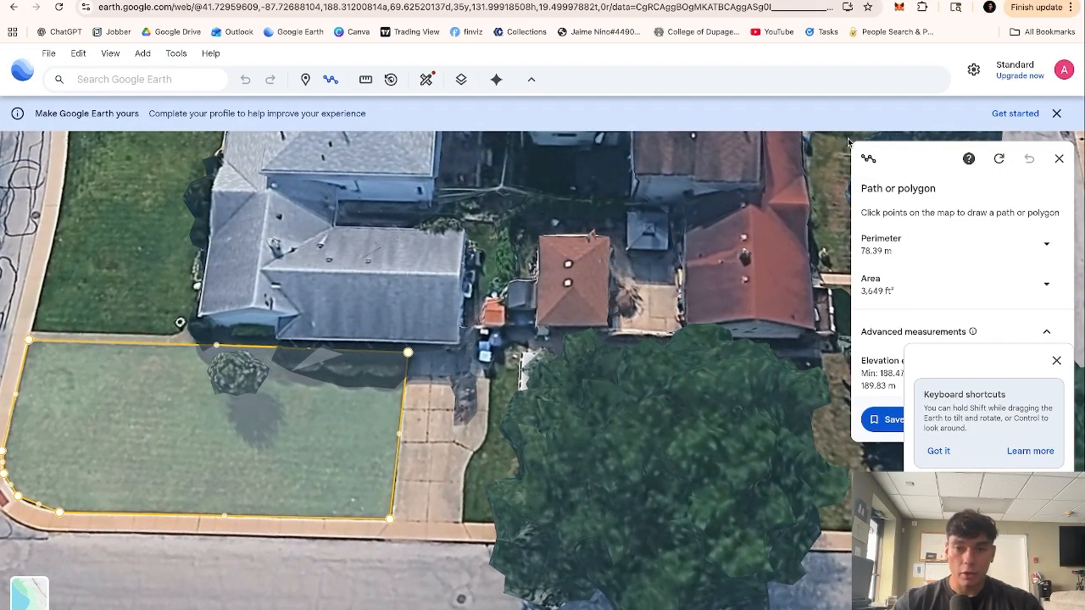
{"action": "left_click", "coordinate": [992, 163]}
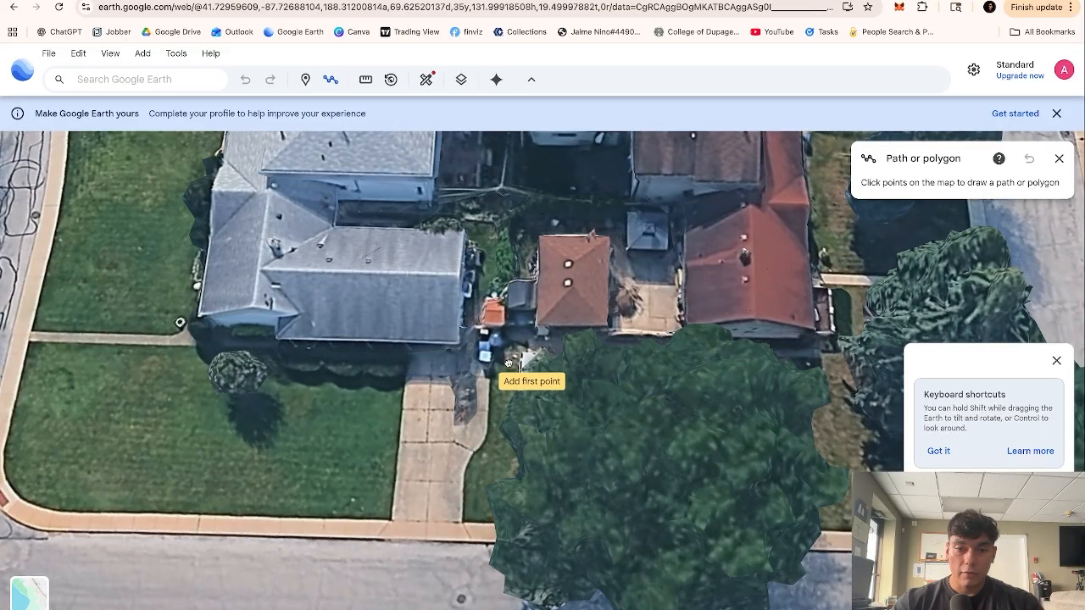
{"action": "left_click", "coordinate": [506, 521]}
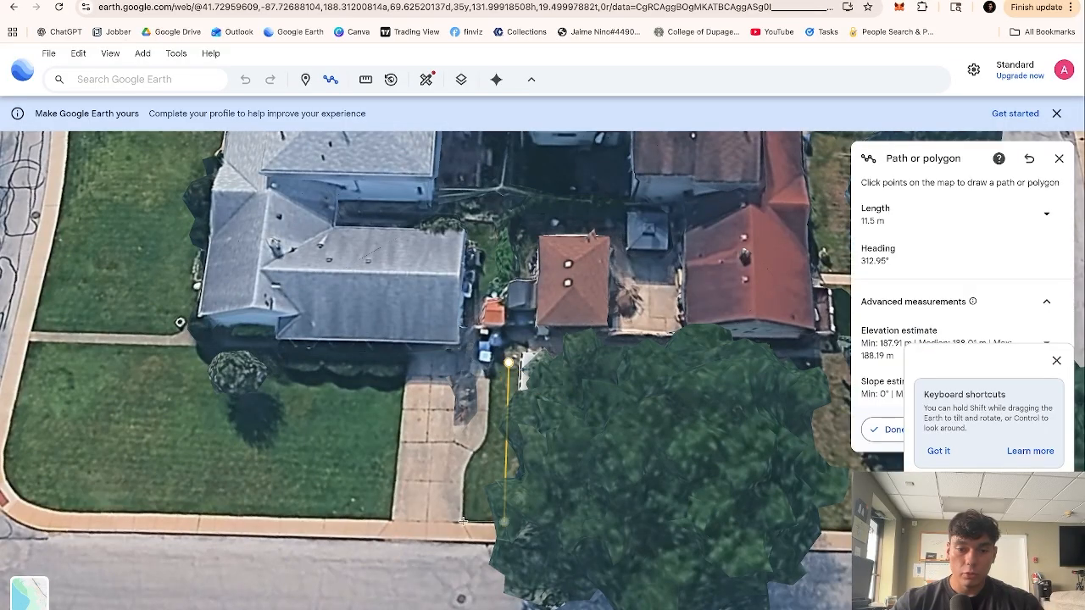
{"action": "left_click", "coordinate": [464, 521]}
{"action": "left_click", "coordinate": [464, 474]}
{"action": "left_click", "coordinate": [483, 446]}
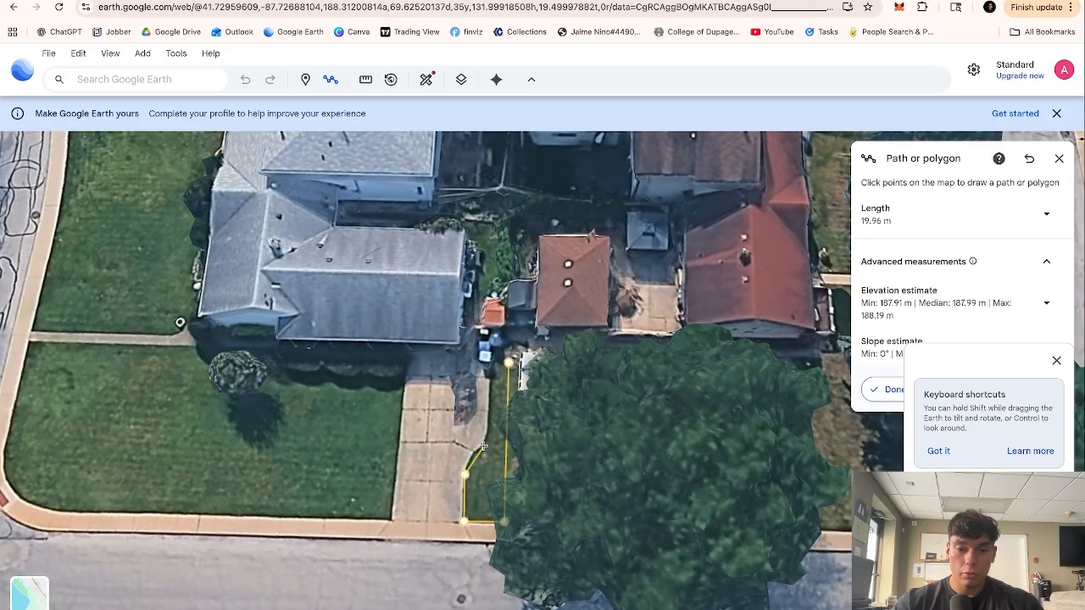
{"action": "left_click", "coordinate": [489, 357]}
{"action": "left_click", "coordinate": [509, 362]}
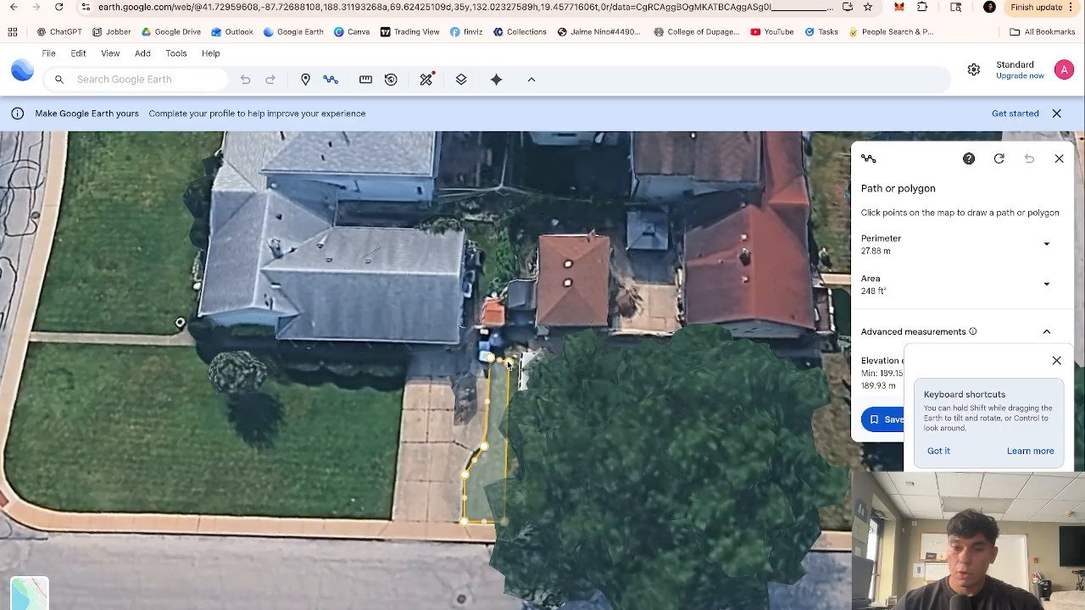
Step: Clear the driveway strip polygon and measure the small grass patch between the house and the brown-roofed building, tracing around the stored items
{"action": "left_click", "coordinate": [999, 159]}
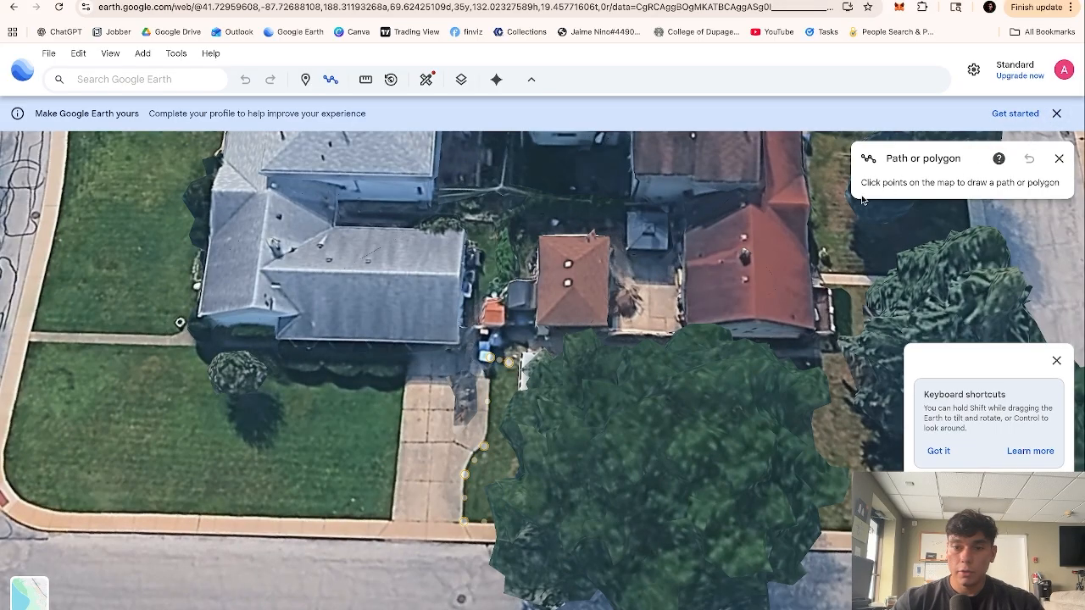
{"action": "scroll", "coordinate": [539, 263], "scroll_direction": "up", "scroll_amount": 5}
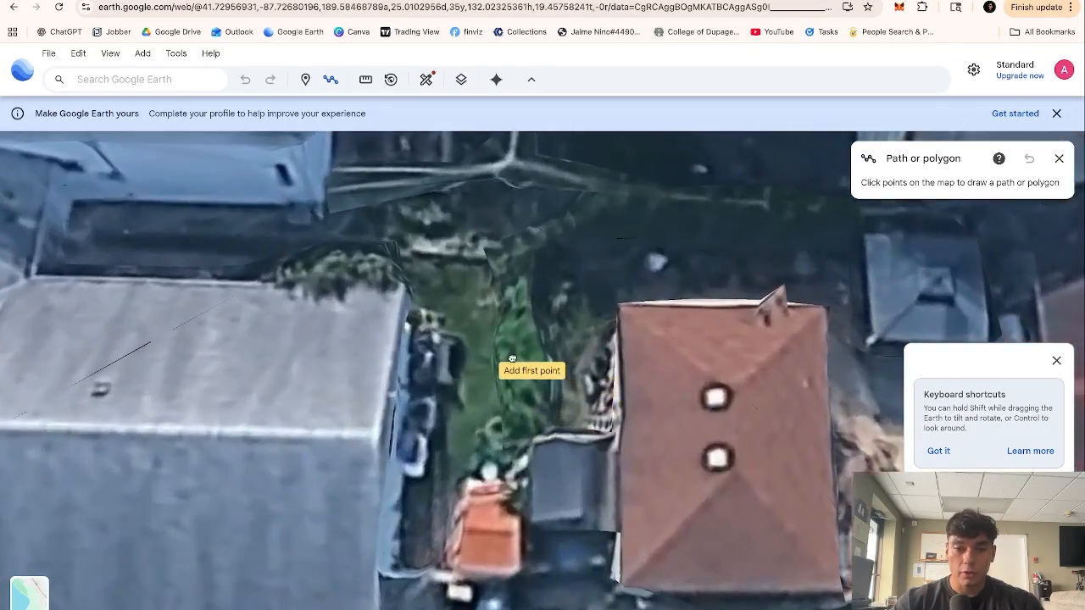
{"action": "left_click_drag", "start_coordinate": [511, 356], "coordinate": [578, 451]}
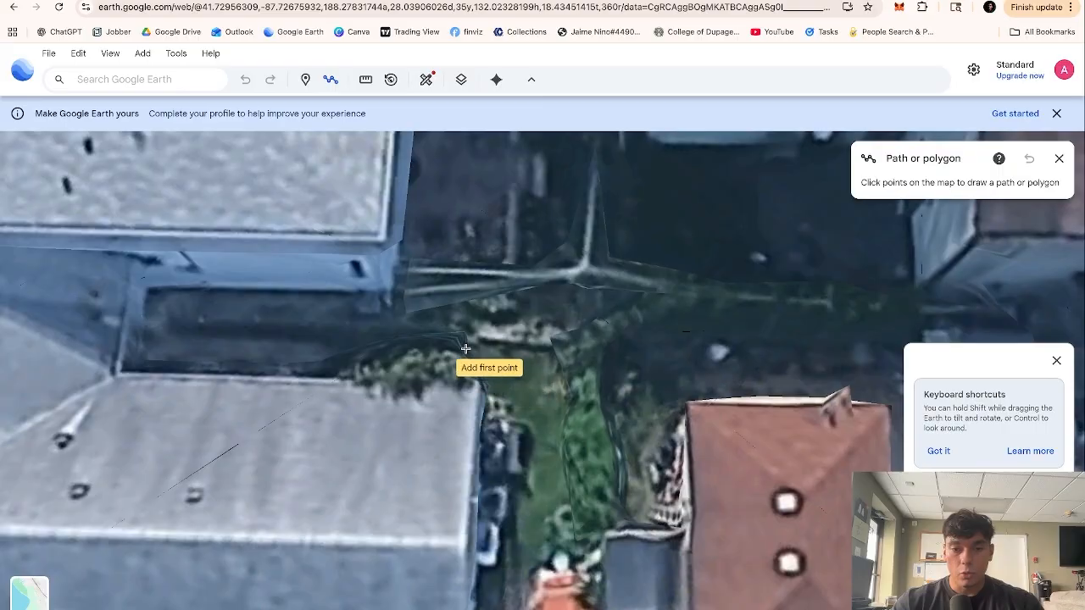
{"action": "left_click", "coordinate": [466, 350]}
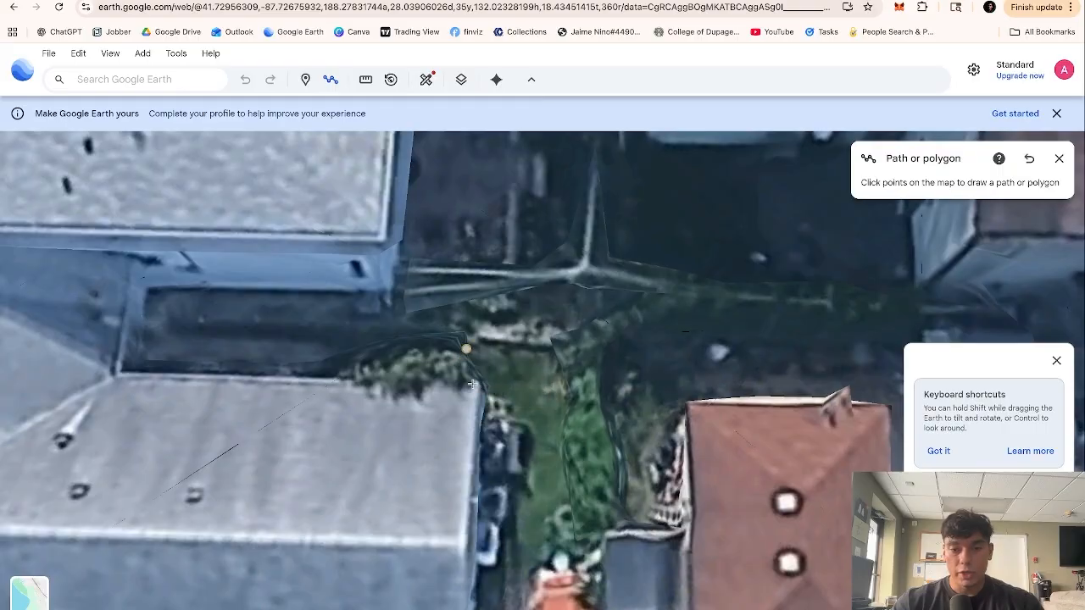
{"action": "left_click", "coordinate": [515, 401]}
{"action": "left_click", "coordinate": [516, 425]}
{"action": "left_click", "coordinate": [533, 427]}
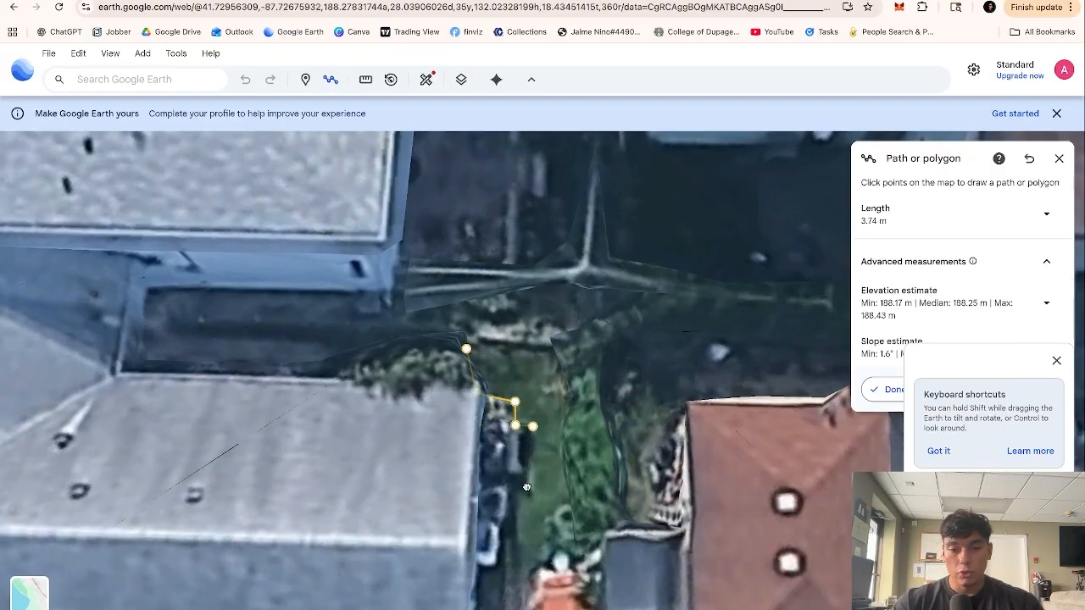
{"action": "left_click", "coordinate": [526, 474]}
{"action": "left_click", "coordinate": [514, 479]}
{"action": "left_click_drag", "start_coordinate": [514, 530], "coordinate": [513, 328]}
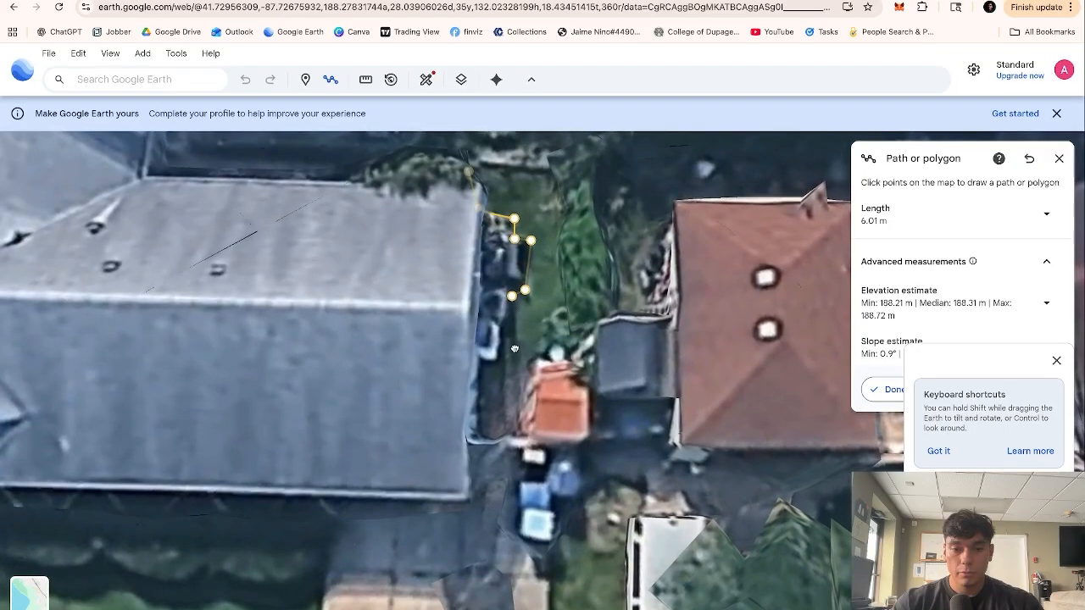
{"action": "left_click", "coordinate": [518, 367]}
{"action": "left_click", "coordinate": [575, 321]}
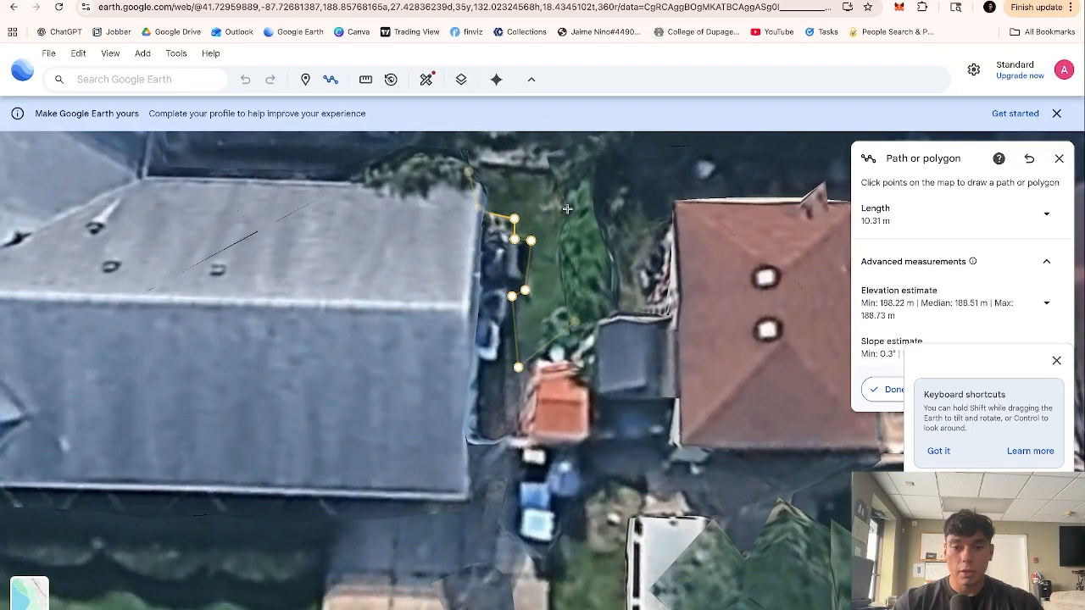
{"action": "left_click", "coordinate": [585, 202]}
{"action": "left_click", "coordinate": [571, 164]}
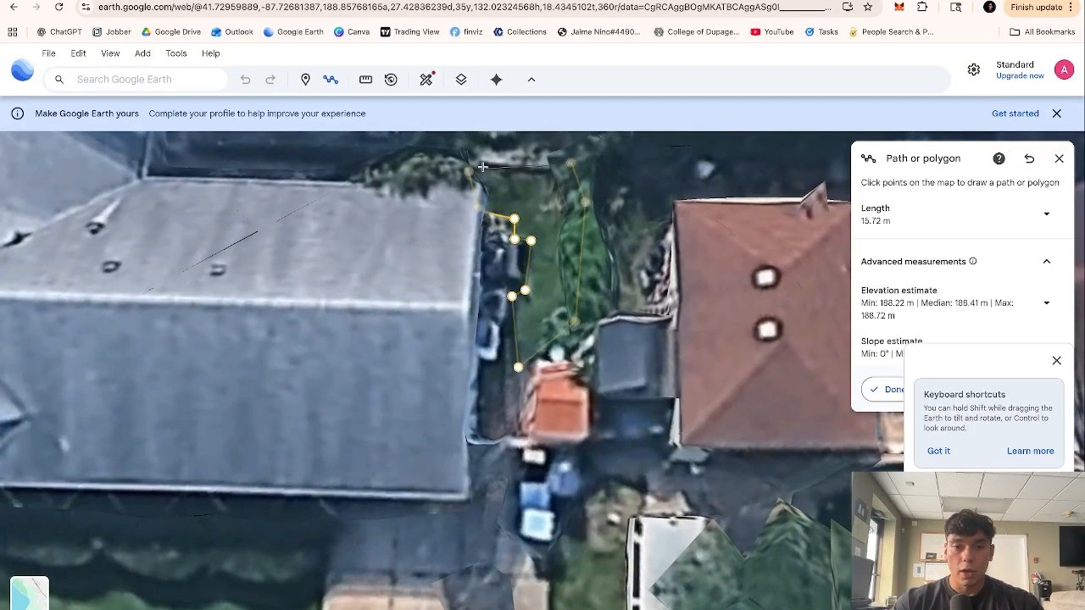
{"action": "left_click", "coordinate": [469, 172]}
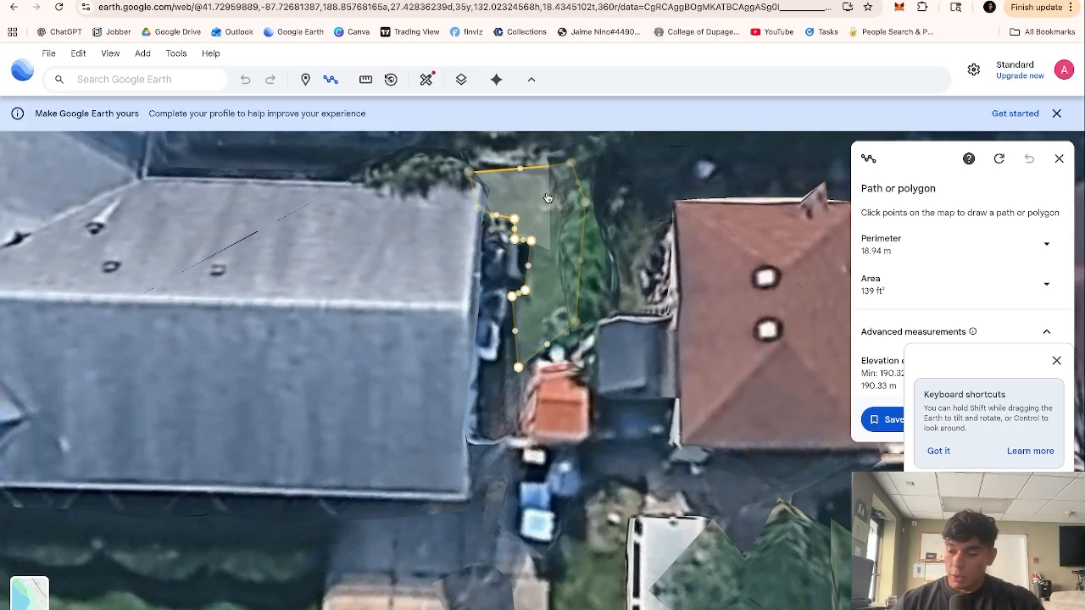
Step: Clear the small grass patch polygon and frame the house with its side and front lawns for a new measurement
{"action": "scroll", "coordinate": [666, 363], "scroll_direction": "down", "scroll_amount": 6}
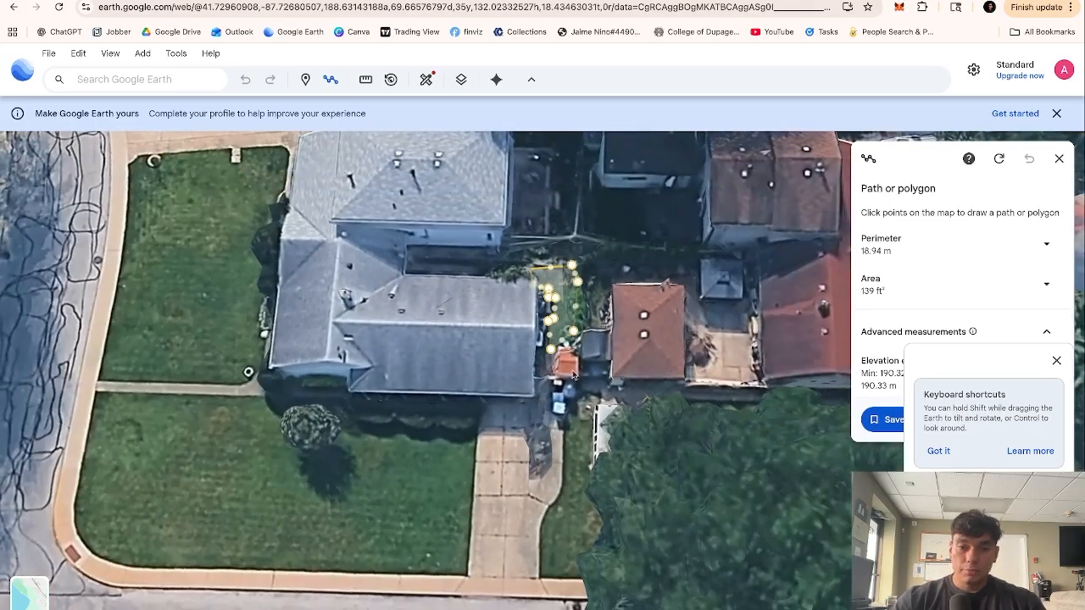
{"action": "scroll", "coordinate": [595, 356], "scroll_direction": "up", "scroll_amount": 5}
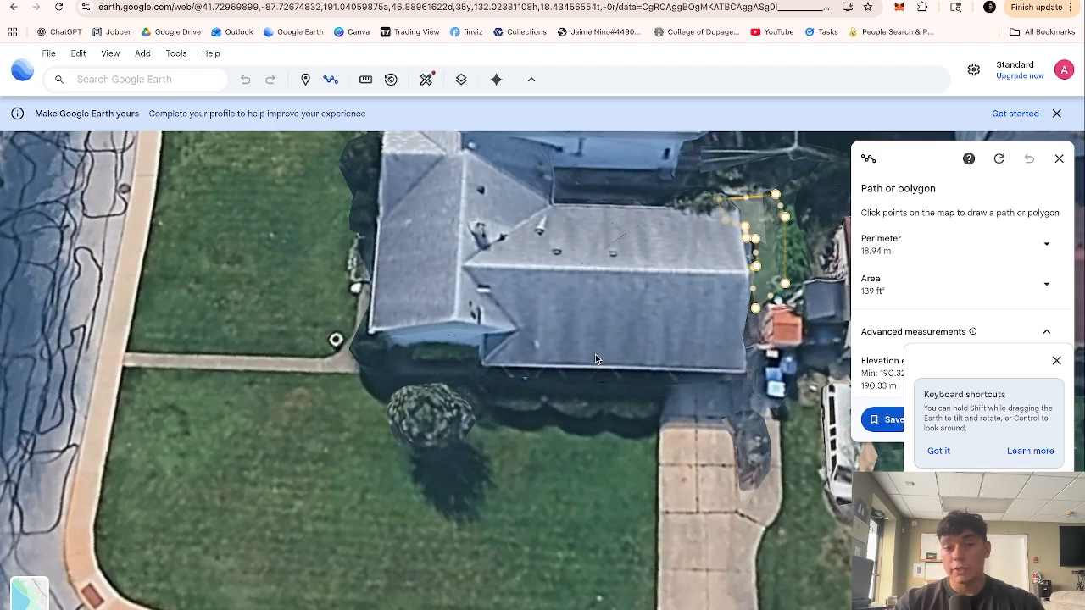
{"action": "left_click_drag", "start_coordinate": [579, 433], "coordinate": [696, 400]}
{"action": "scroll", "coordinate": [692, 403], "scroll_direction": "down", "scroll_amount": 5}
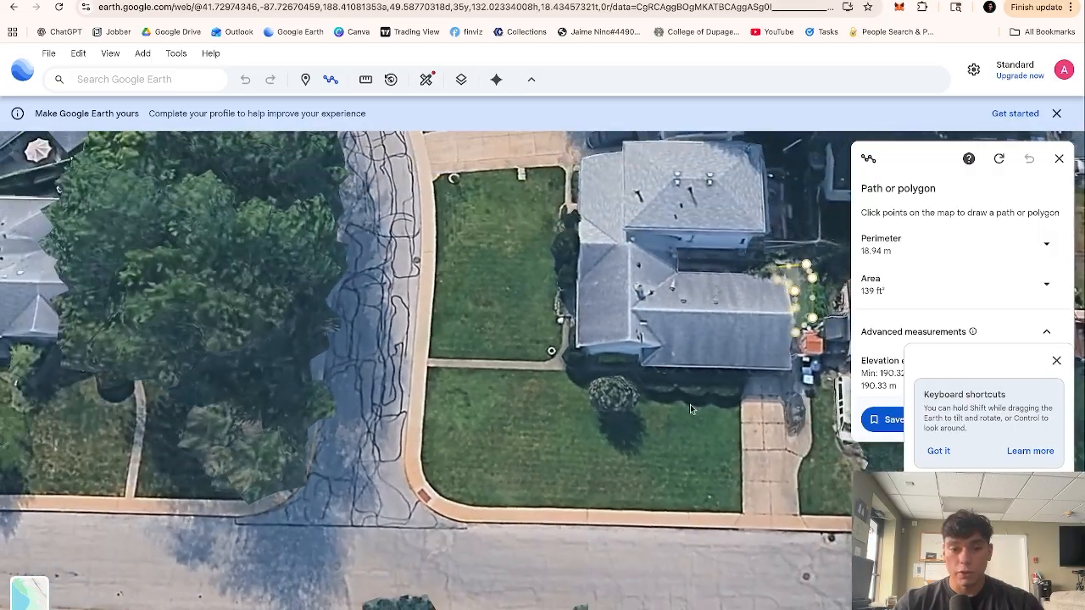
{"action": "left_click_drag", "start_coordinate": [681, 352], "coordinate": [570, 364]}
{"action": "scroll", "coordinate": [572, 363], "scroll_direction": "up", "scroll_amount": 3}
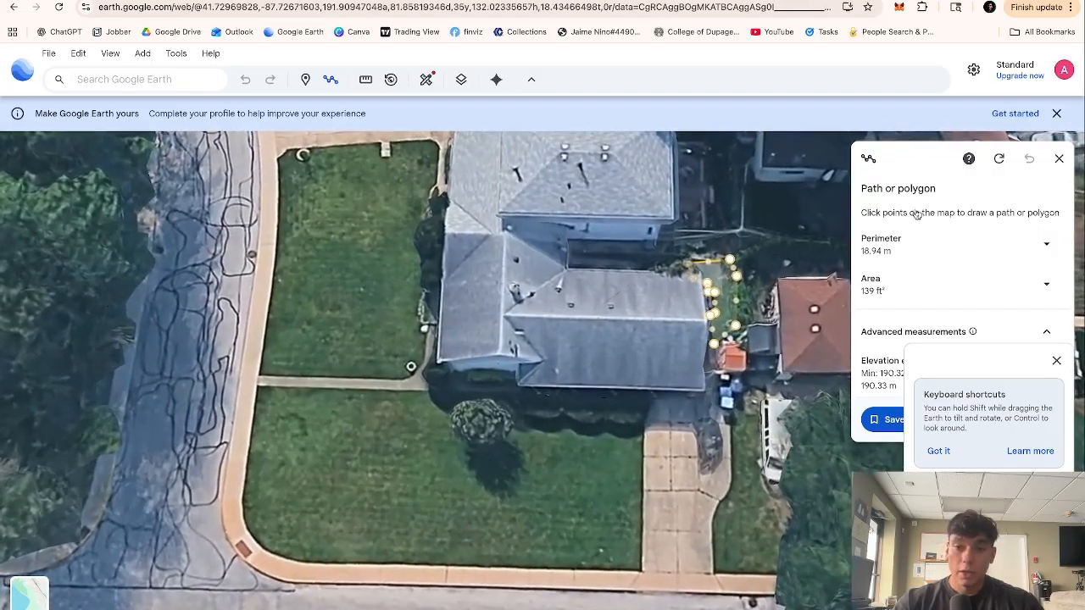
{"action": "left_click", "coordinate": [999, 159]}
{"action": "scroll", "coordinate": [604, 411], "scroll_direction": "up", "scroll_amount": 2}
{"action": "left_click_drag", "start_coordinate": [604, 412], "coordinate": [609, 404]}
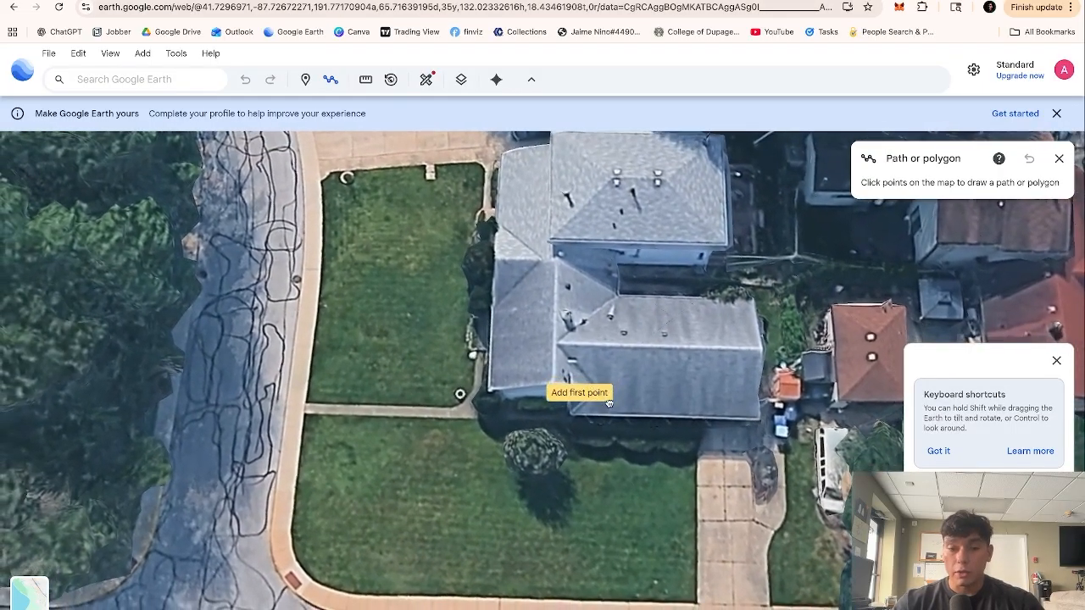